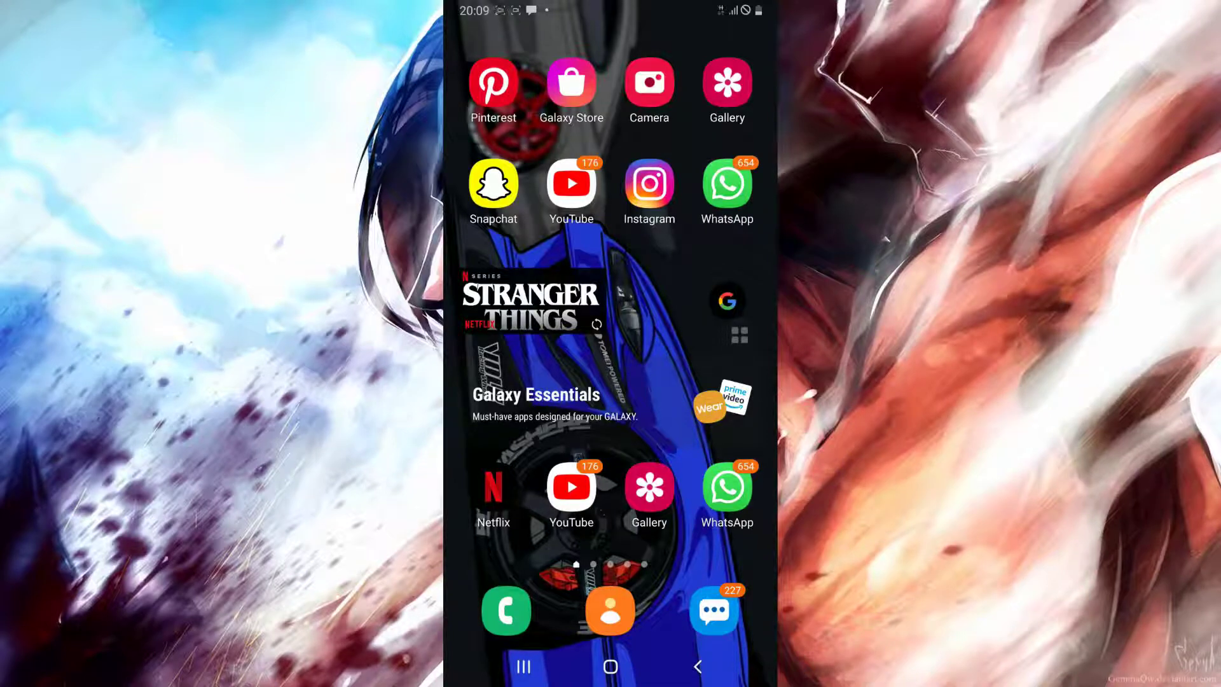
- Launch the Instagram app to start toward the Account settings and liked posts
left_click(649, 183)
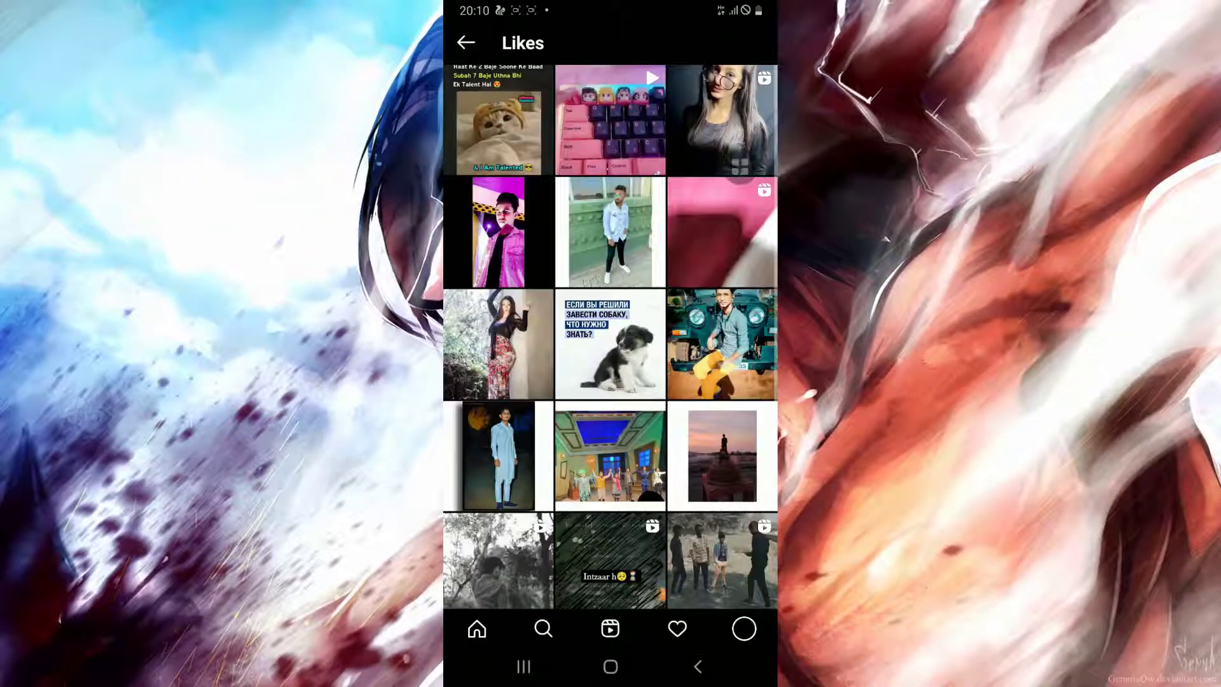
scroll(610, 337, "down", 2)
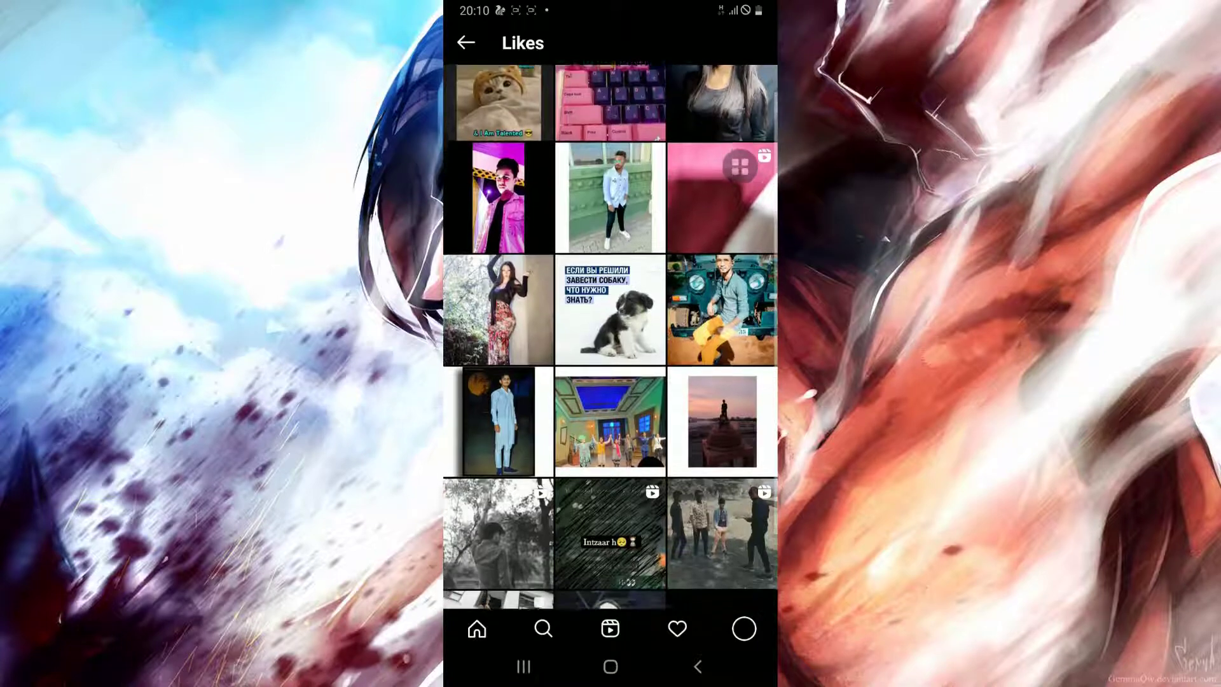
scroll(610, 336, "up", 2)
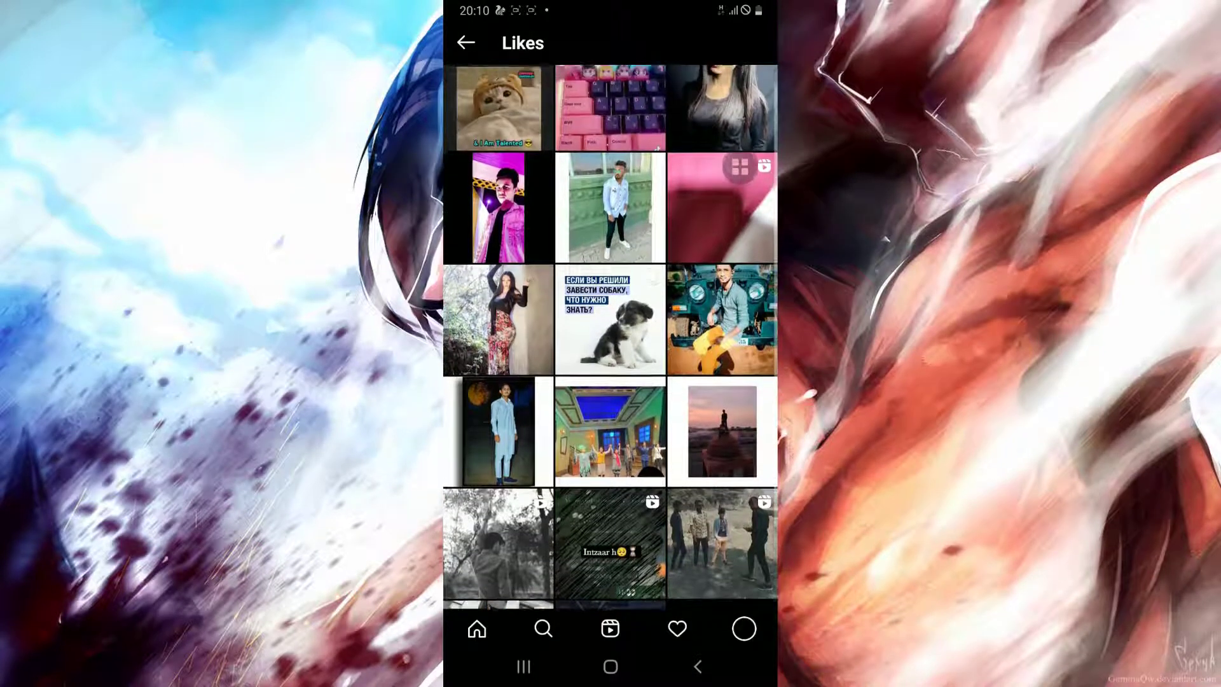
left_click(610, 349)
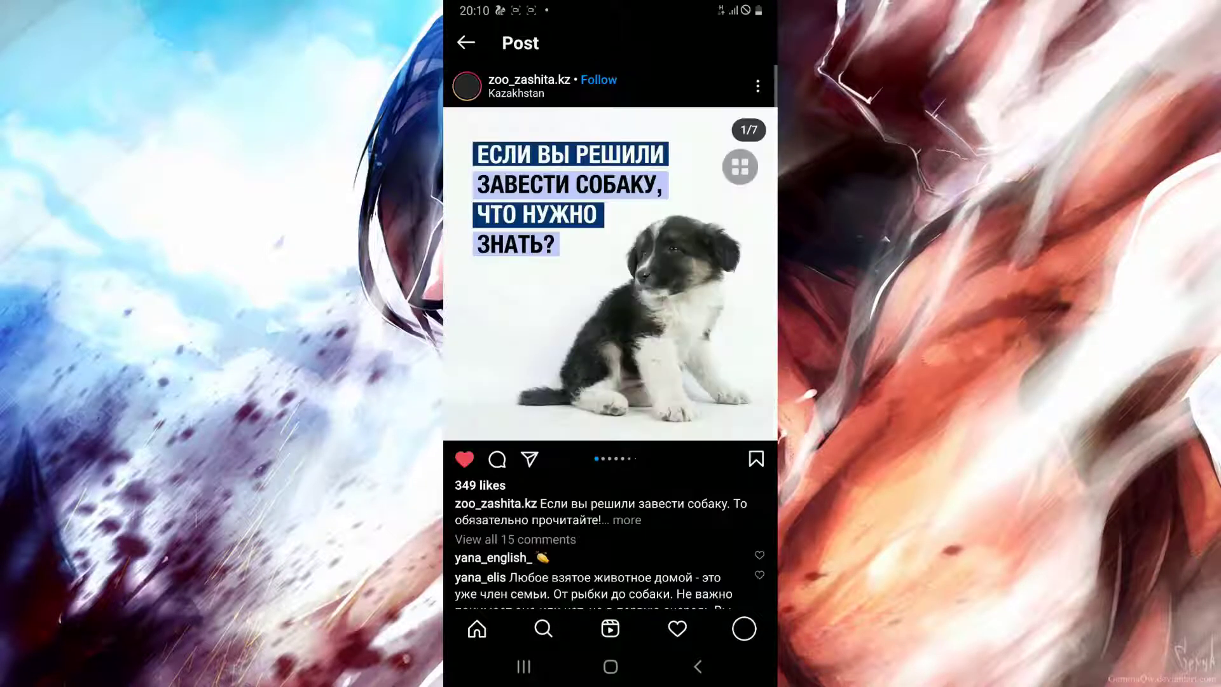
left_click(698, 666)
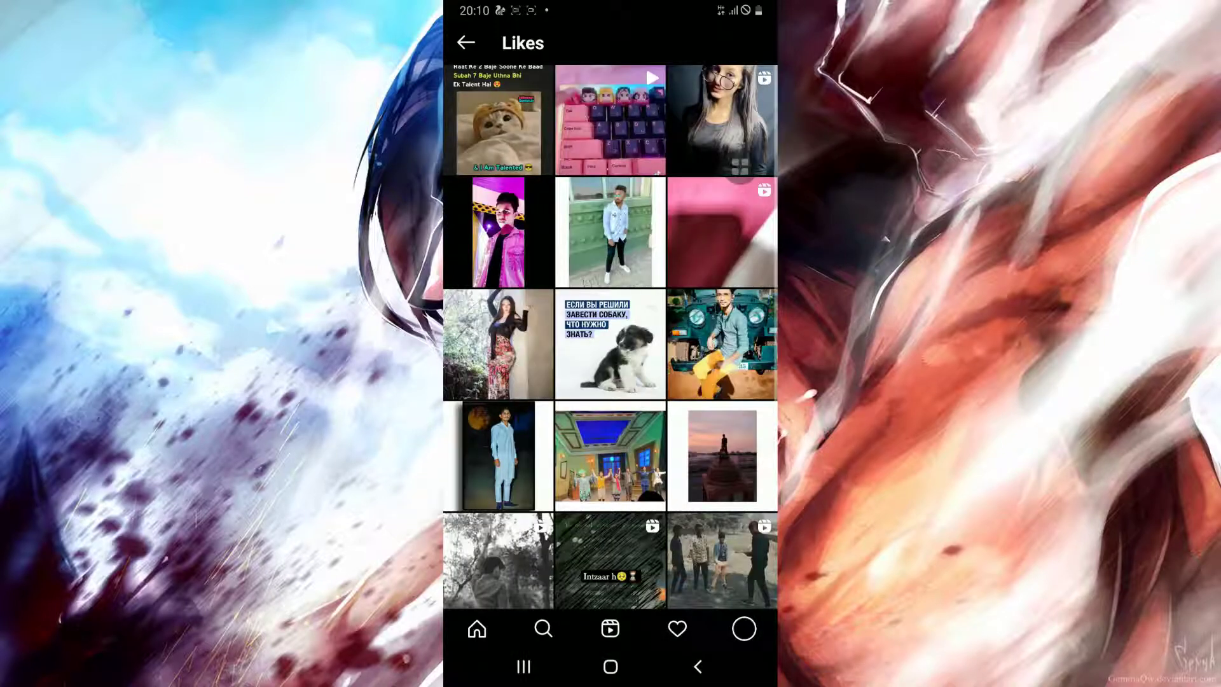
left_click(611, 120)
left_click(698, 666)
left_click(498, 120)
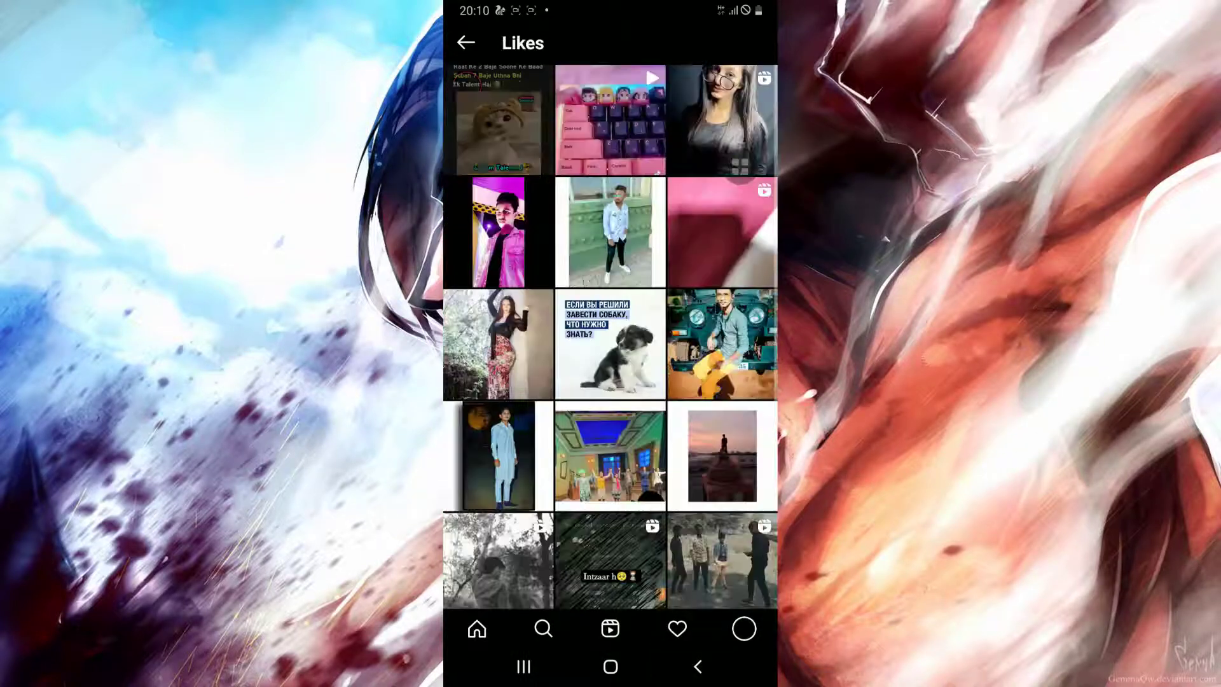
left_click(698, 667)
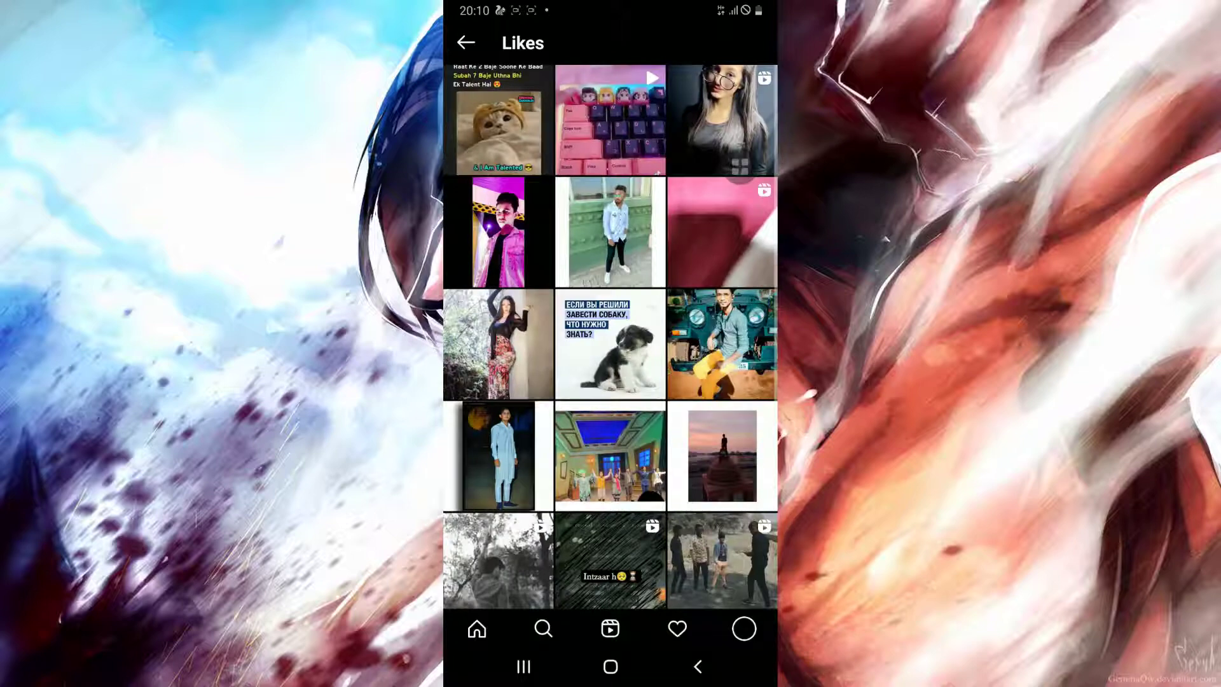